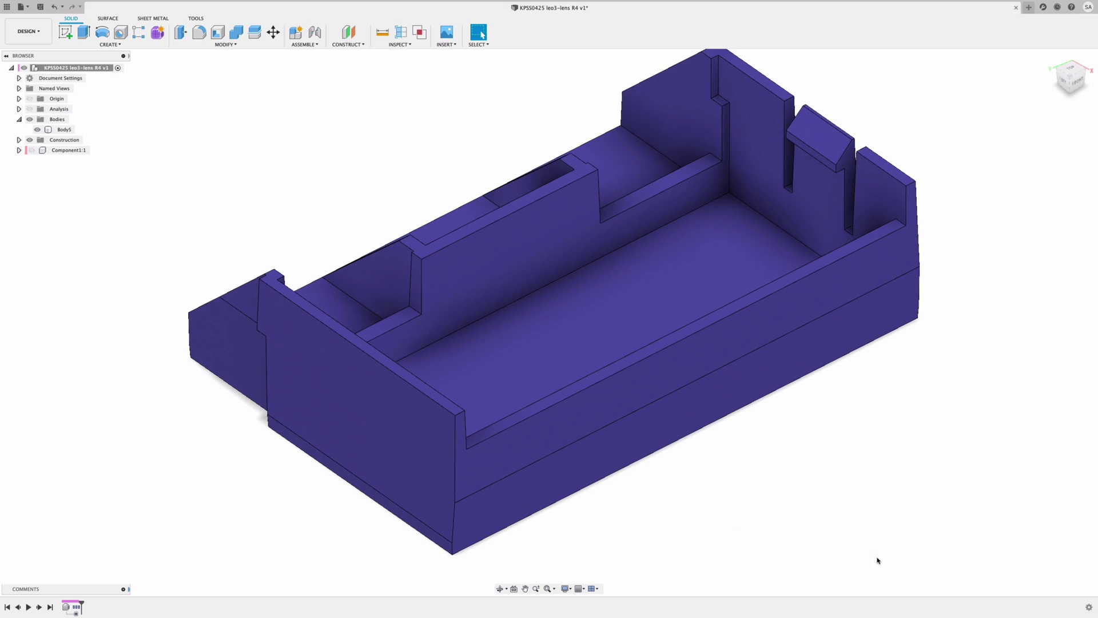
Orbit and zoom the sectioned enclosure to an oblique view of the wall tops and slot
scroll(933, 120, "up", 5)
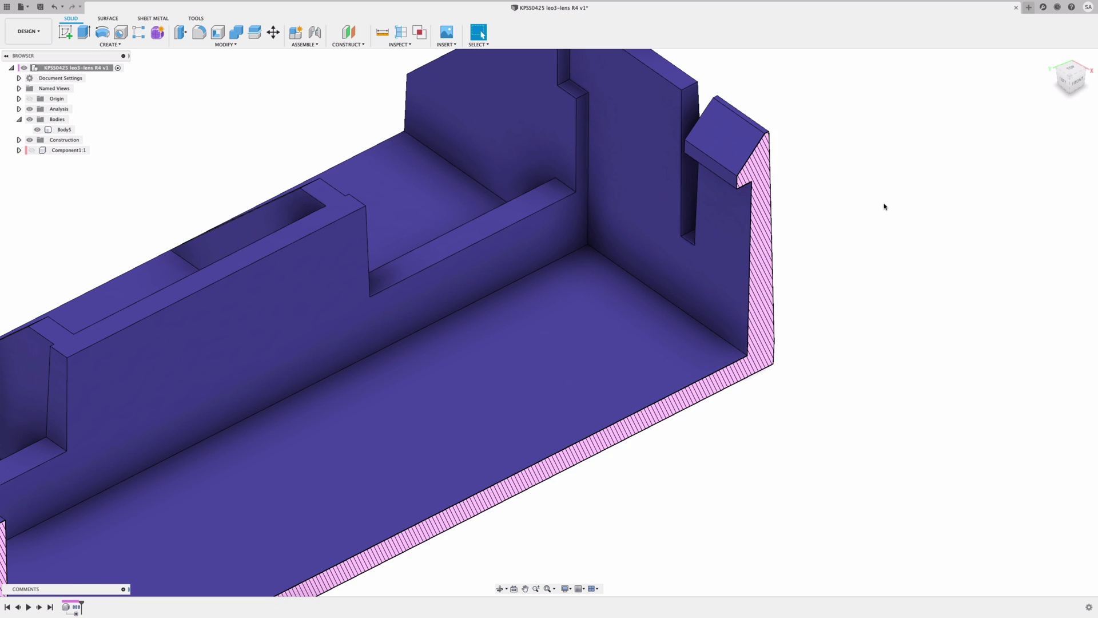
mouse_move(885, 203)
middle_mouse_down("shift")
mouse_move(855, 183)
mouse_move(824, 289)
middle_mouse_up("shift")
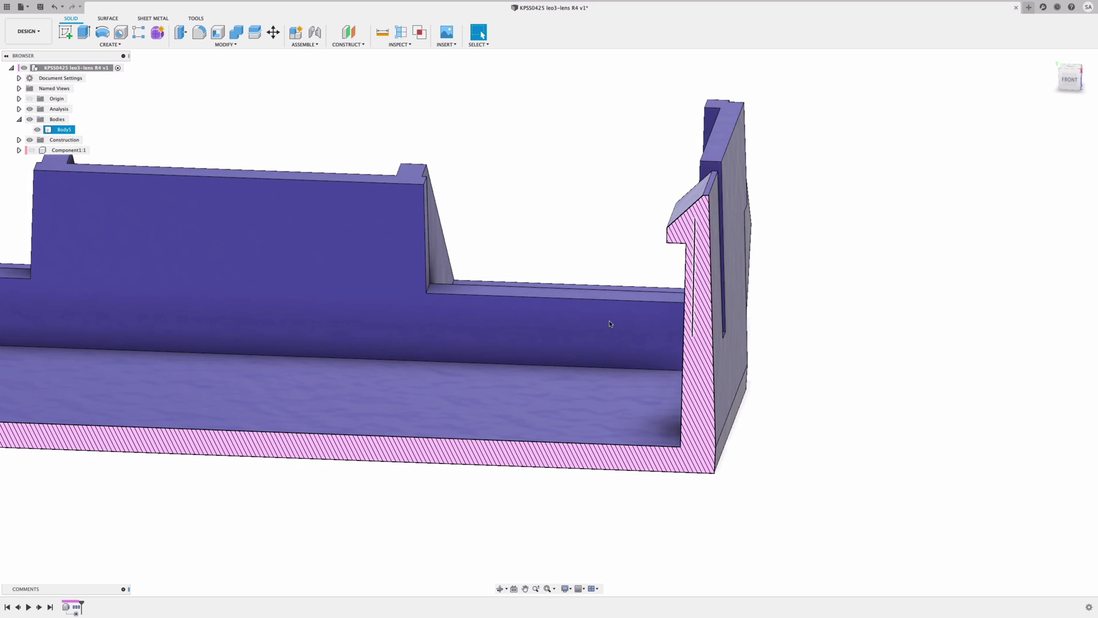
middle_click_drag(916, 301, 938, 311, "shift")
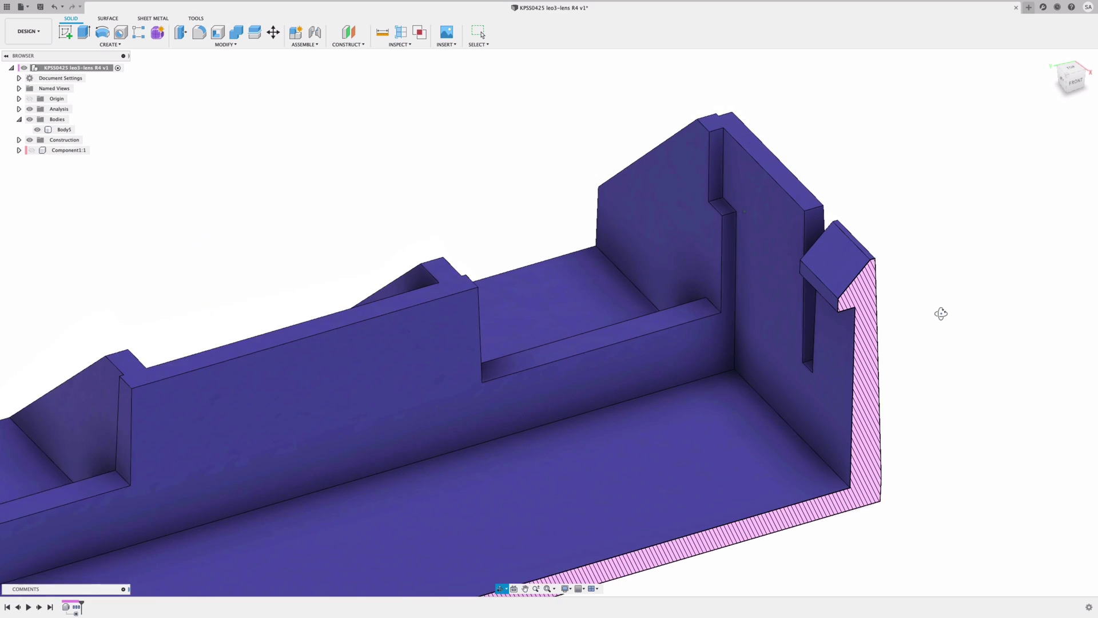
middle_click_drag(829, 157, 670, 35)
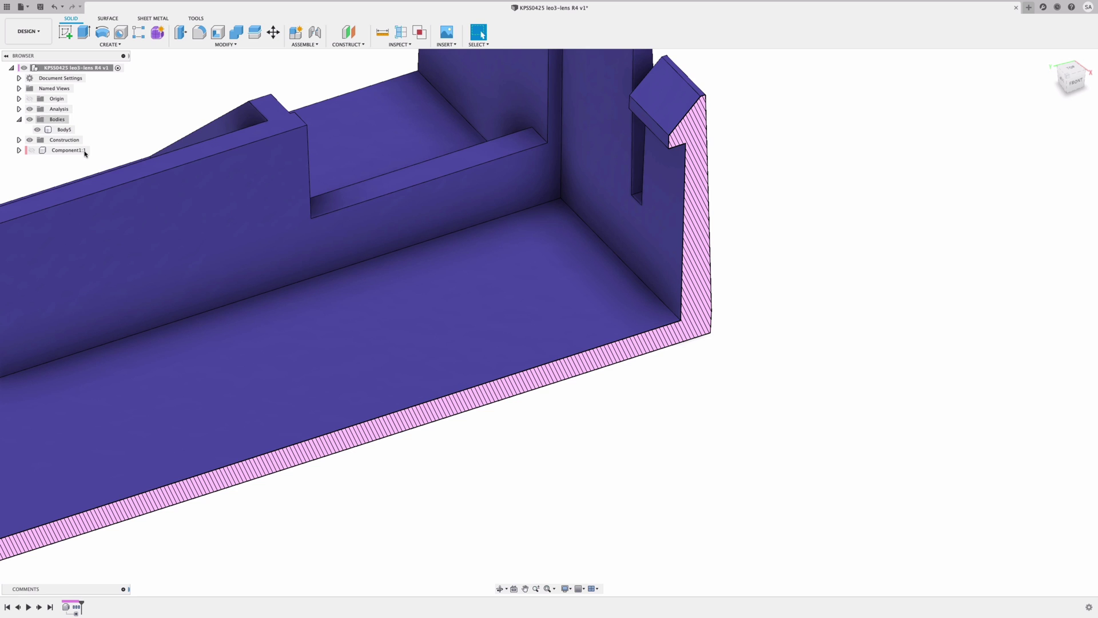
middle_click_drag(725, 473, 171, 172, "shift")
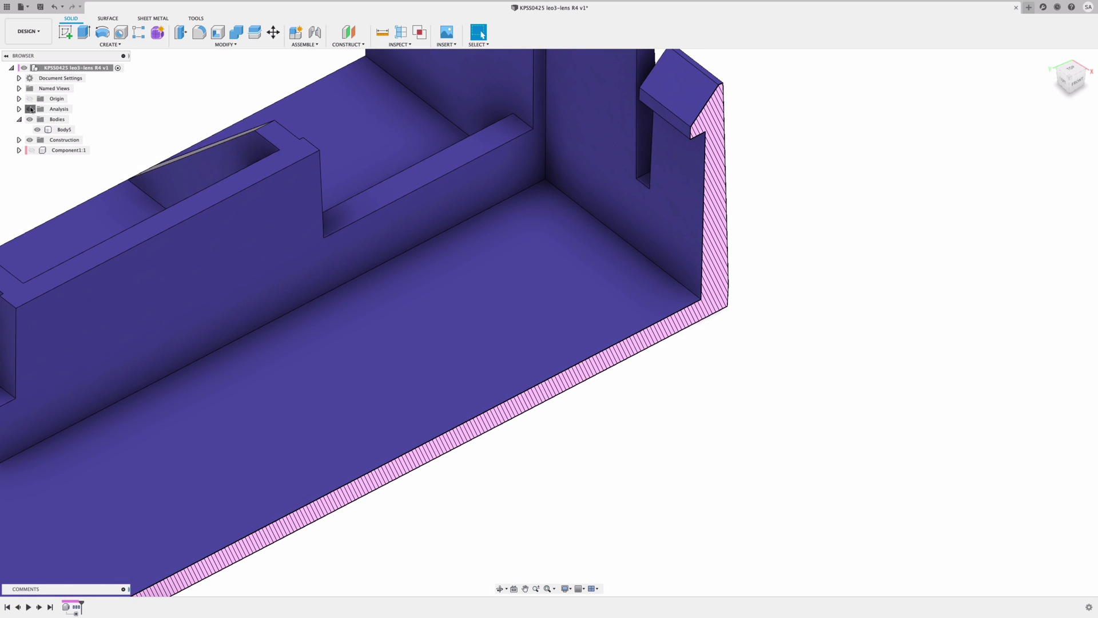
Hide the section cut to inspect the full body, clear selections, then restore the section view
left_click(30, 108)
middle_click_drag(626, 281, 632, 259, "shift")
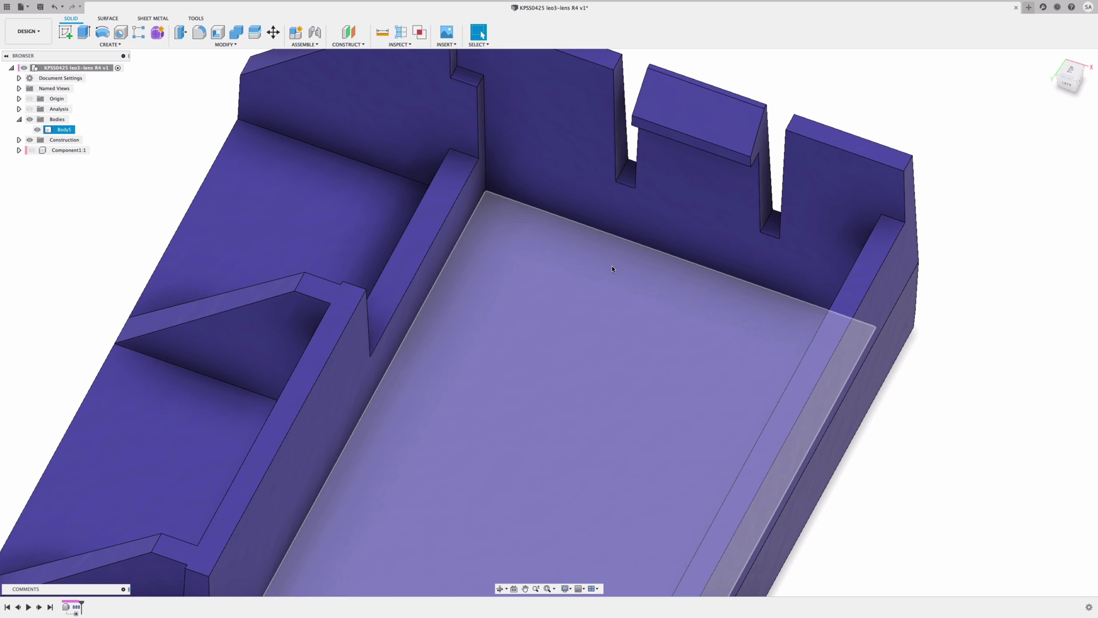
left_click(971, 221)
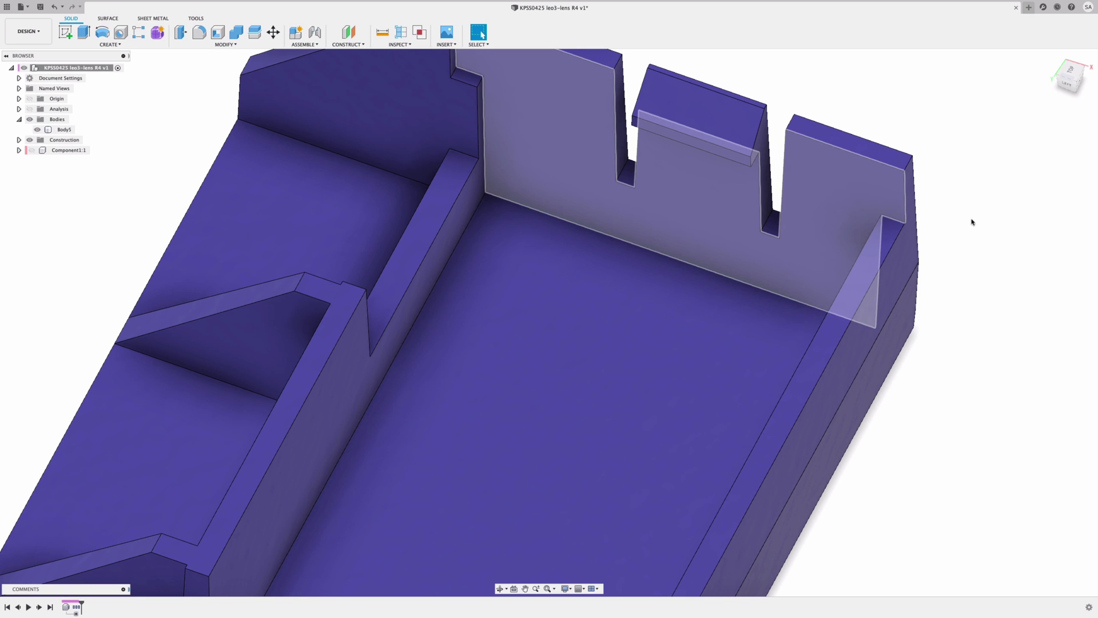
left_click(171, 193)
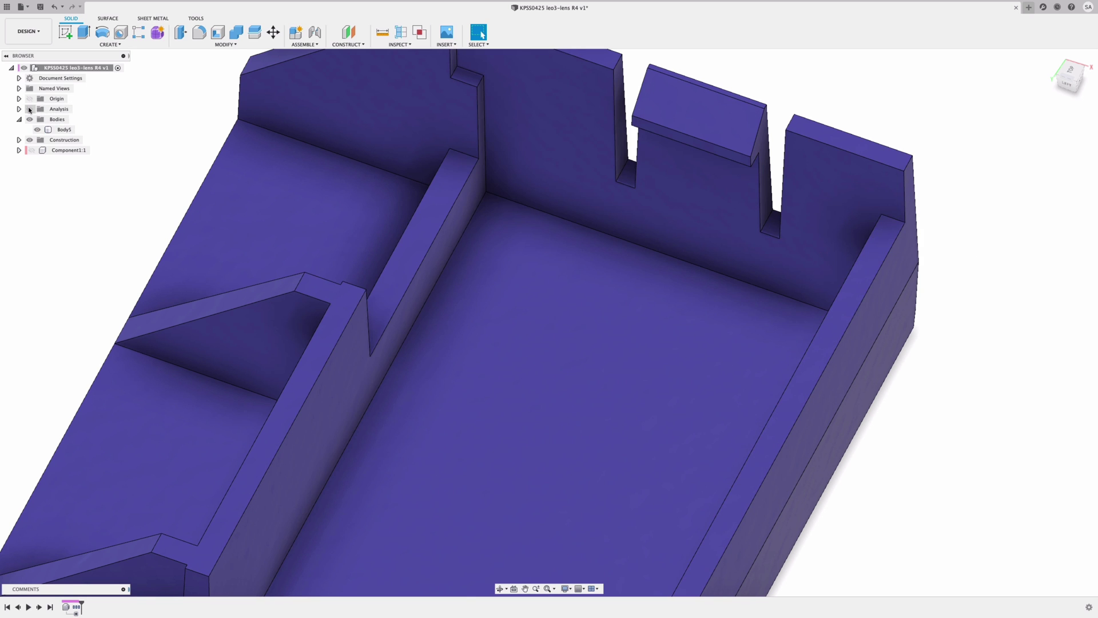
left_click(30, 110)
middle_click_drag(889, 436, 911, 380, "shift")
scroll(584, 252, "up", 5)
Start a sketch on the floor face and project the block's top face outline into it
left_click(584, 253)
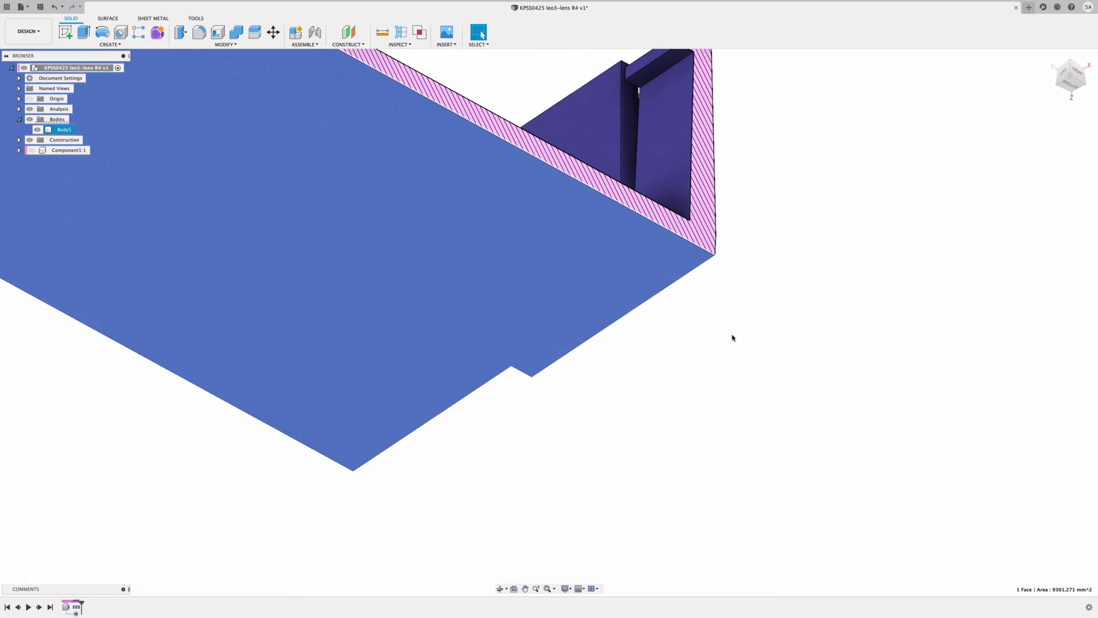
key("s")
mouse_move(829, 377)
middle_mouse_down("shift")
mouse_move(794, 377)
mouse_move(819, 354)
middle_mouse_up("shift")
key("p")
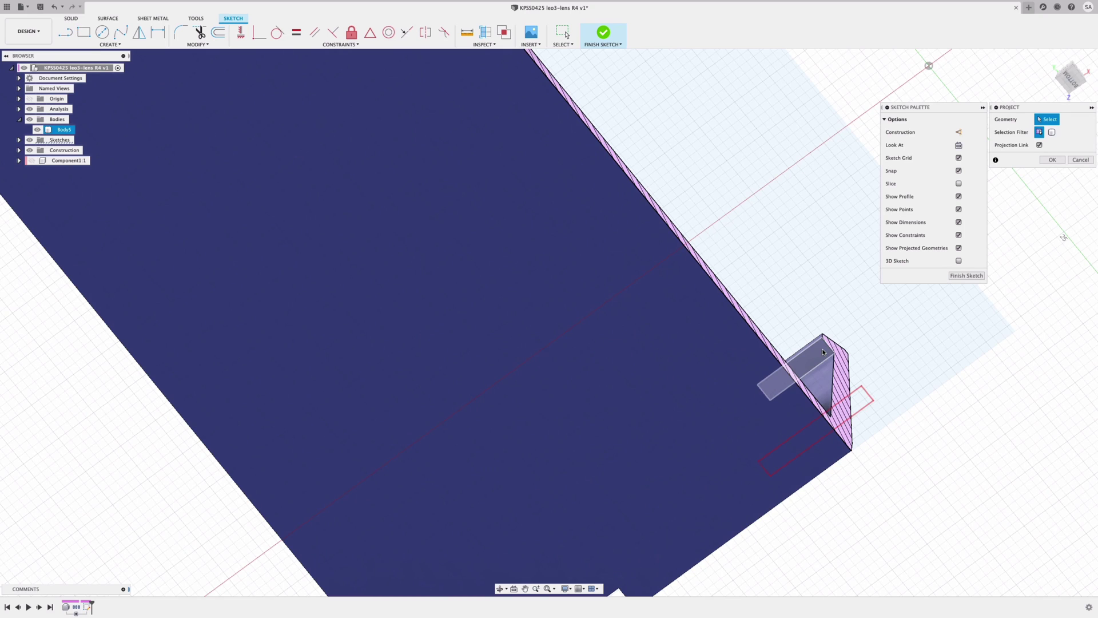
left_click(812, 366)
middle_click_drag(929, 468, 1096, 38, "shift")
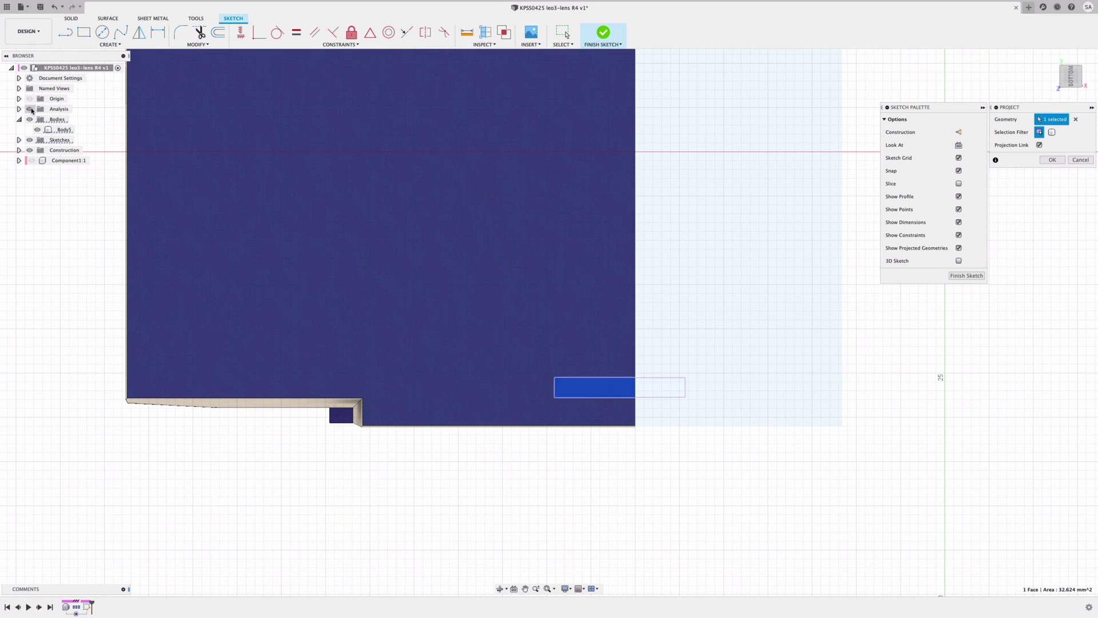
left_click(30, 110)
left_click(1050, 163)
scroll(620, 477, "up", 3)
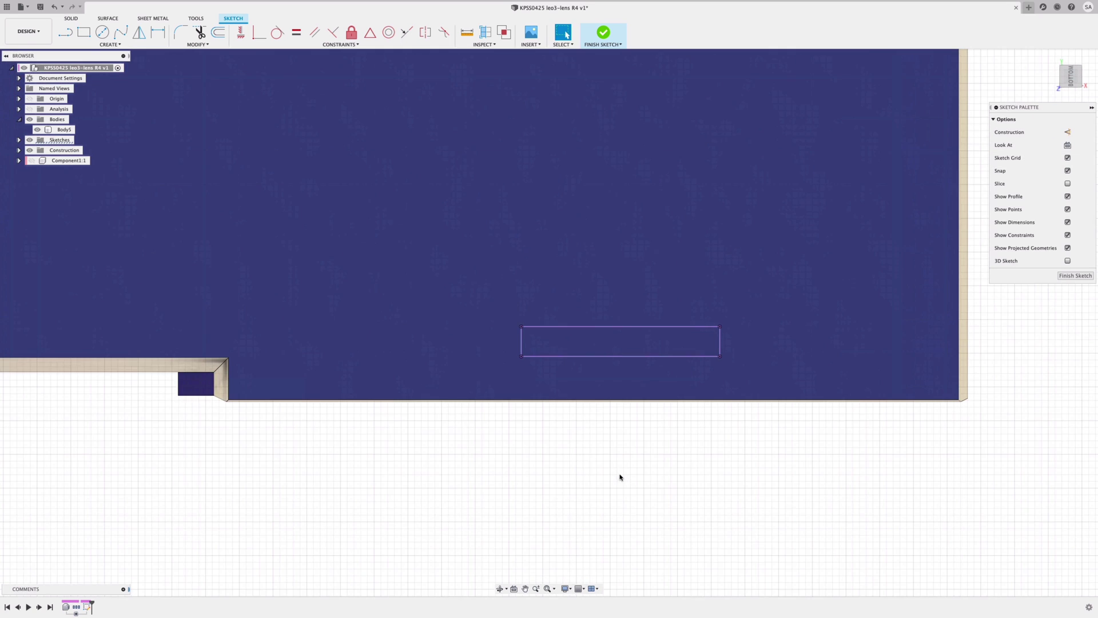
Draw a 6 mm vertical line up from the bottom edge's midpoint
left_click(619, 357)
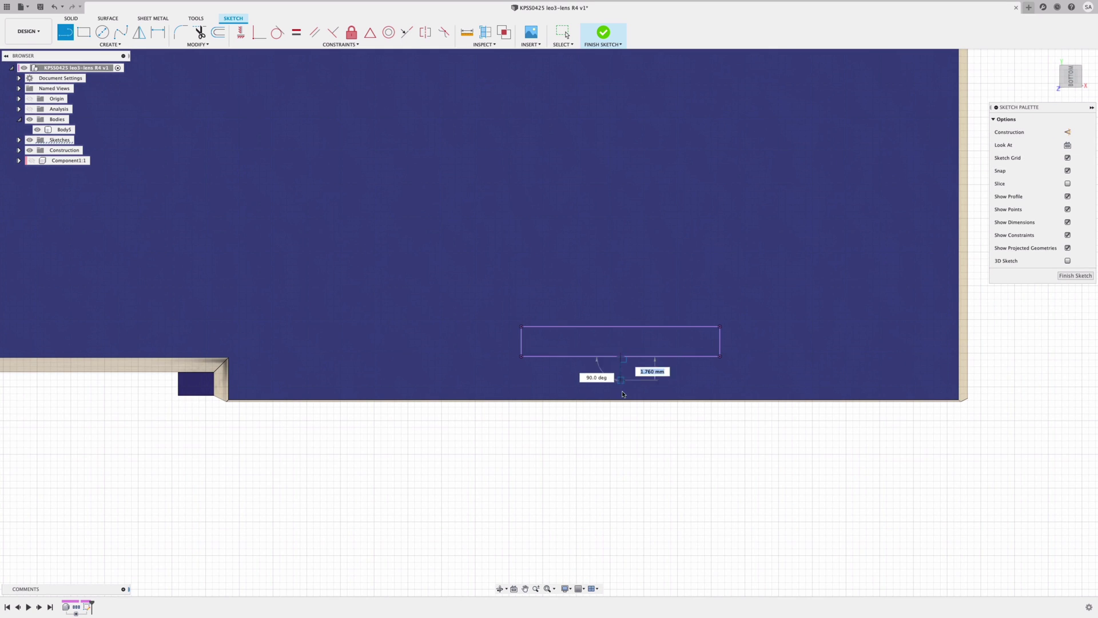
left_click(622, 399)
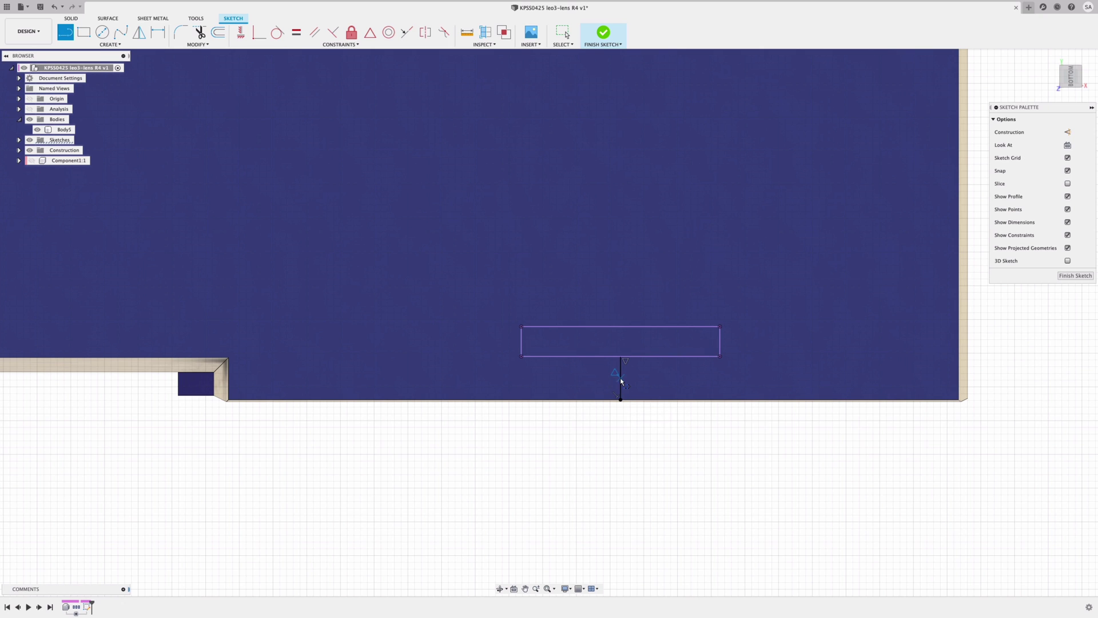
key("Escape")
left_click(621, 400)
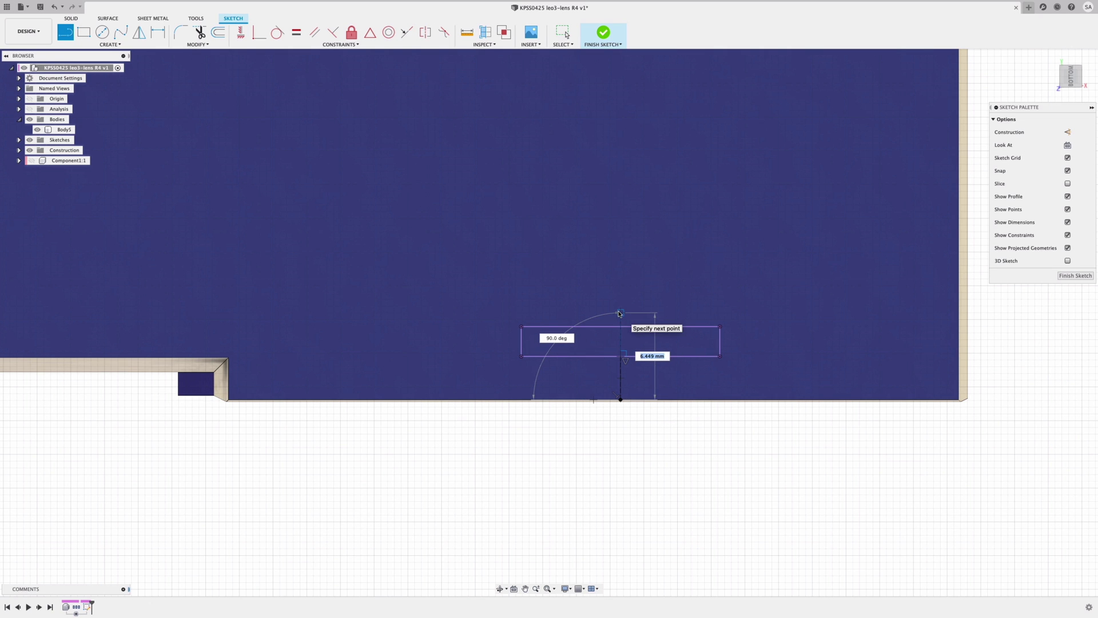
key("Tab")
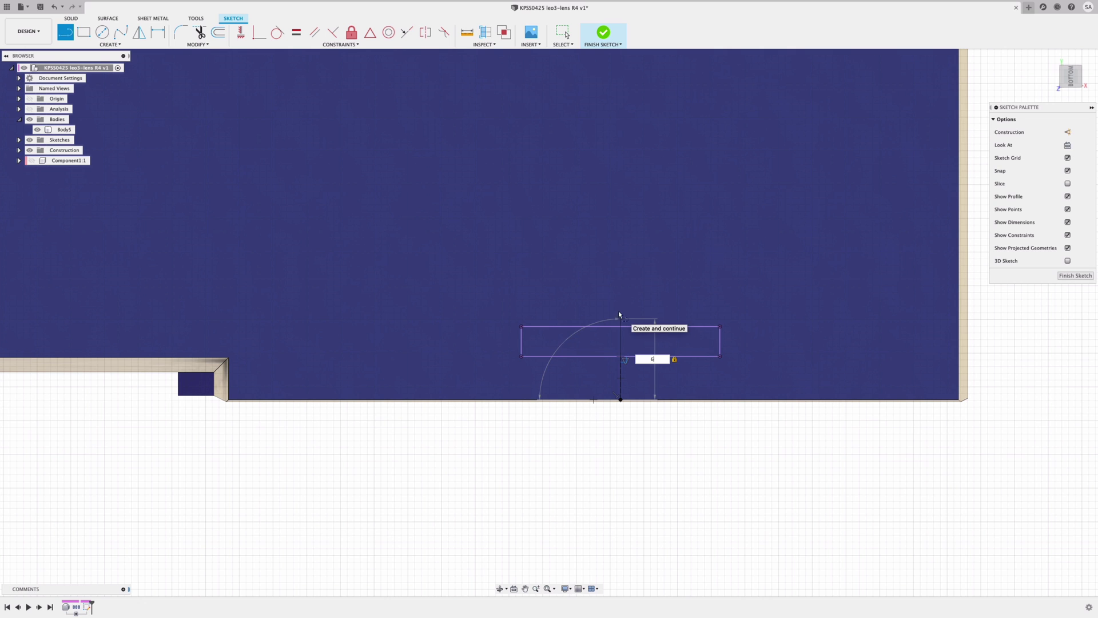
key("Return")
key("Escape")
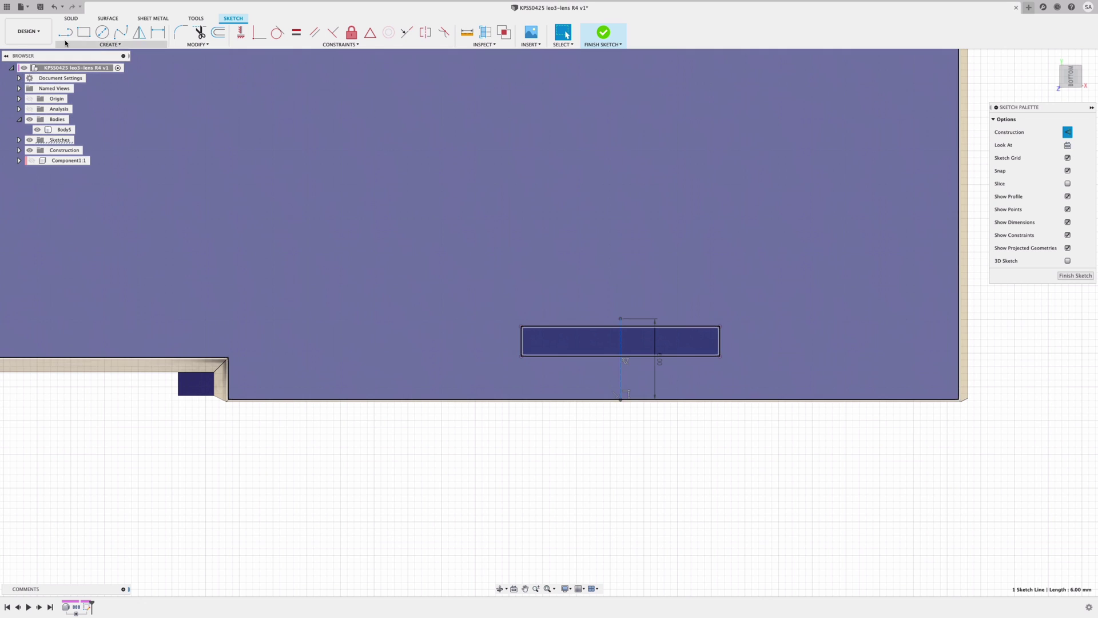
Add a 16 mm wide centre rectangle at the line's top end and pick its inner profile
left_click(110, 44)
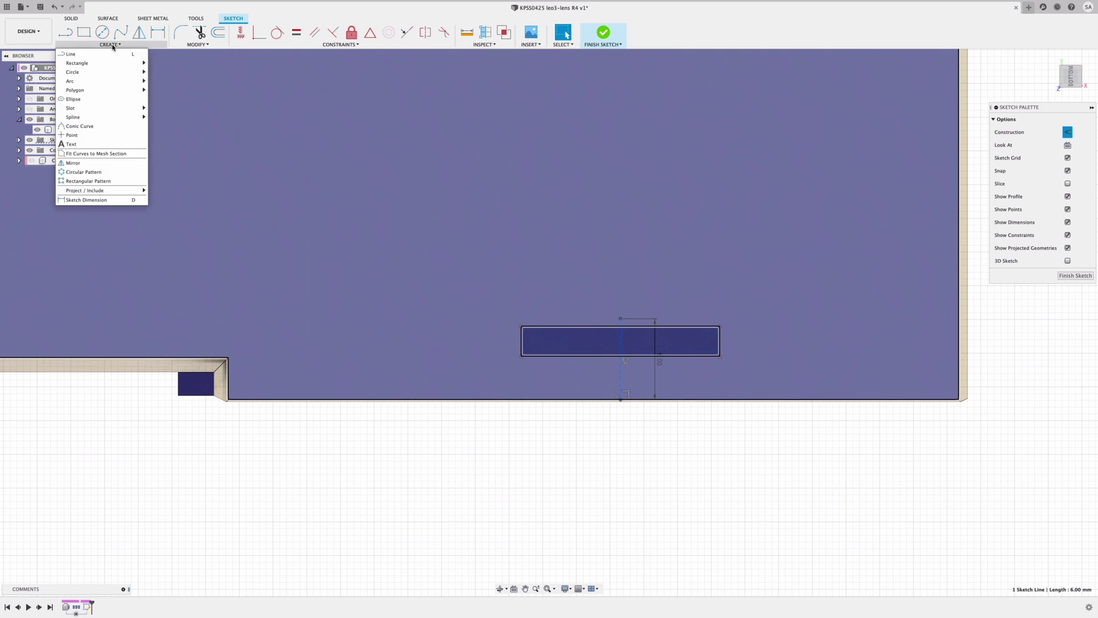
mouse_move(108, 65)
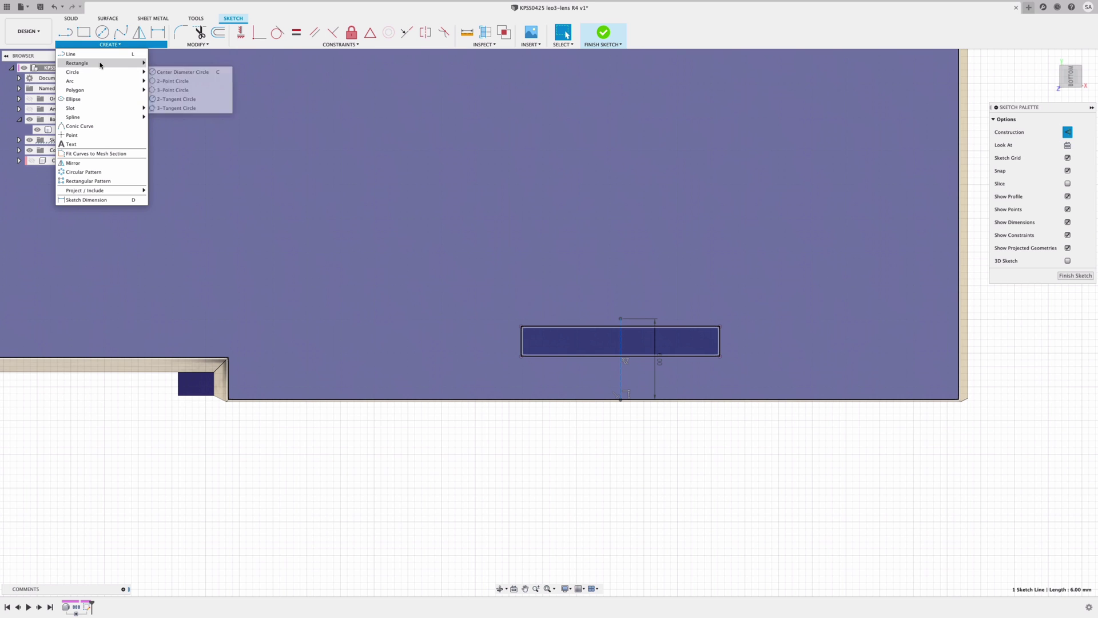
left_click(177, 72)
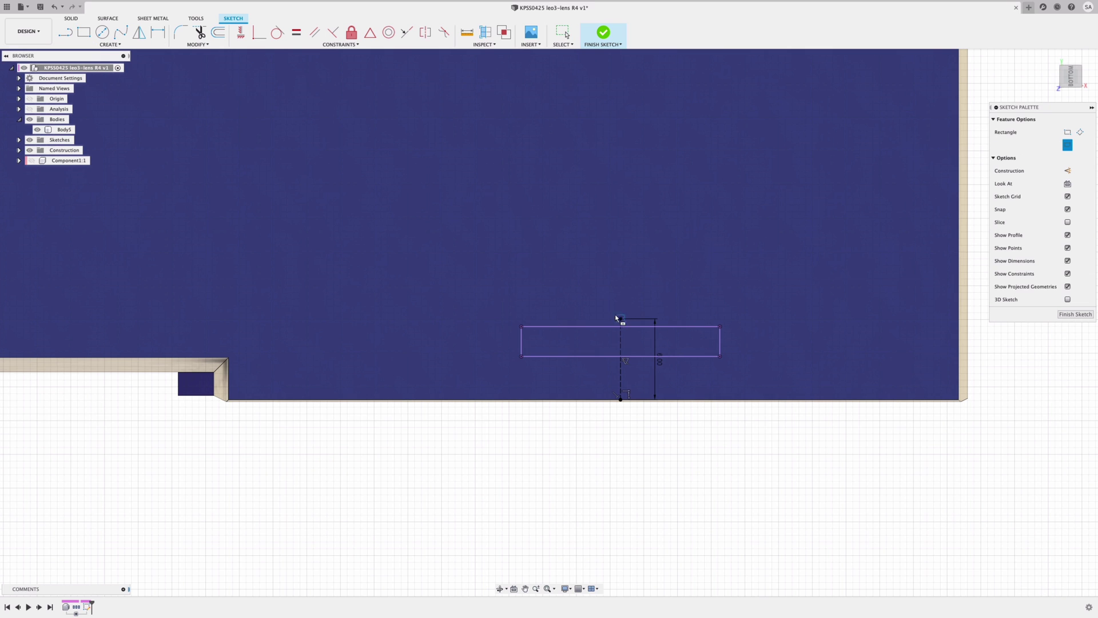
left_click(621, 319)
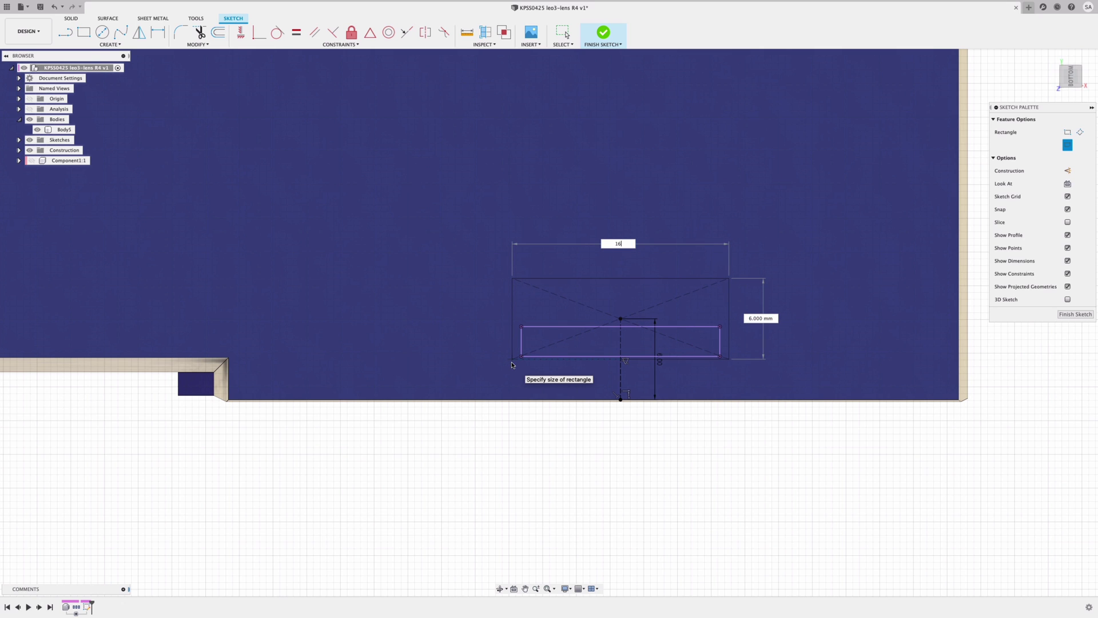
key("Return")
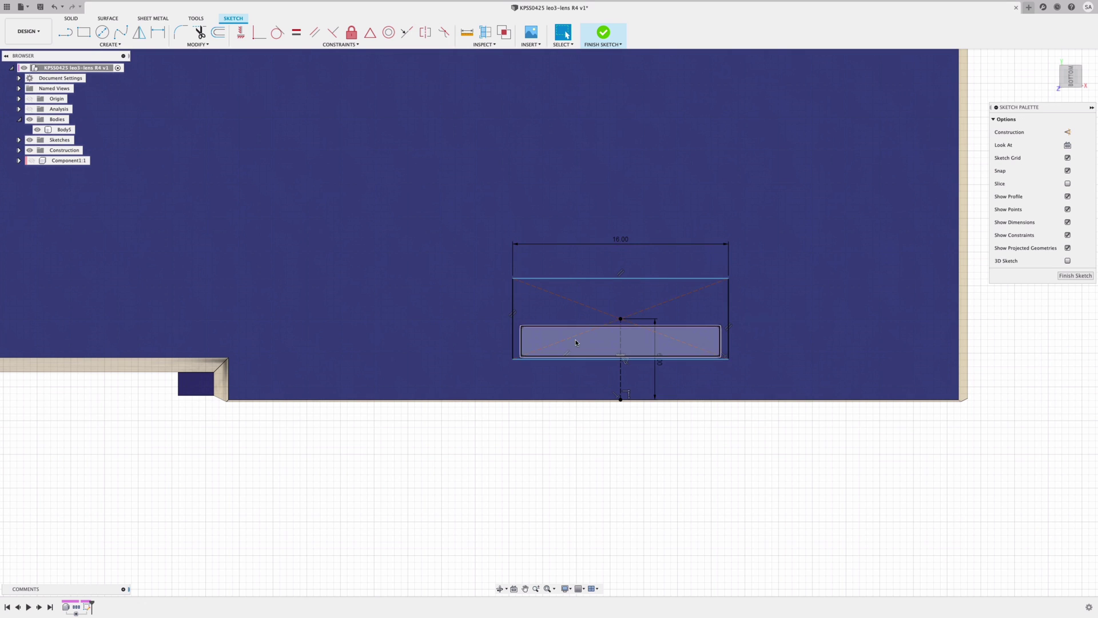
left_click(578, 340)
Extrude both rectangle profiles as a 27.20 mm cut through the enclosure floor
left_click(571, 303, "shift")
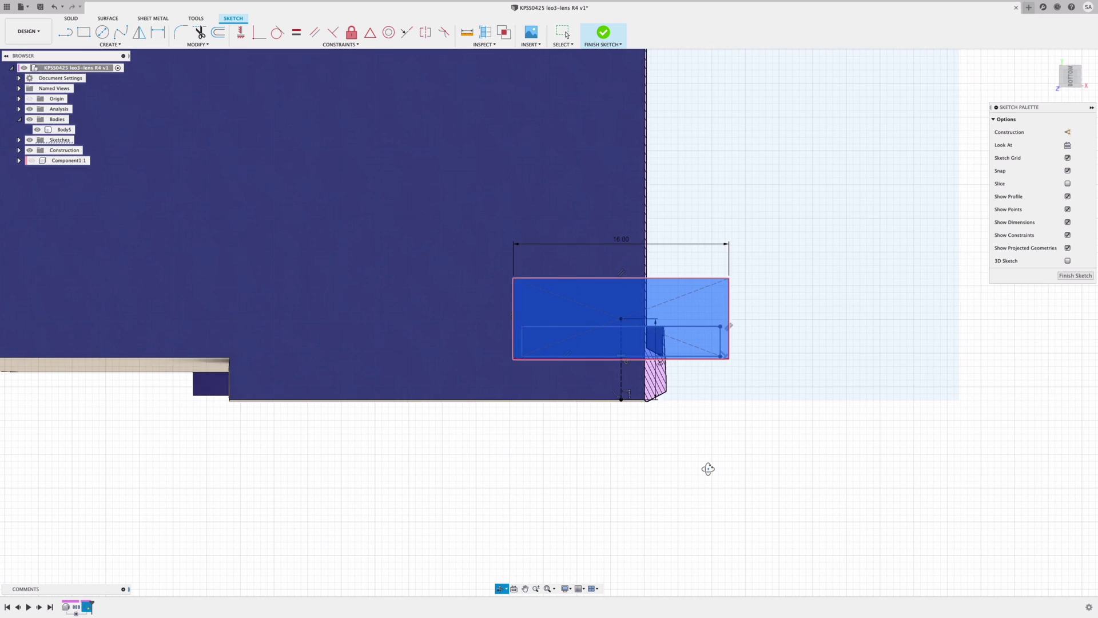
mouse_move(708, 466)
middle_mouse_down("shift")
mouse_move(757, 492)
mouse_move(809, 466)
mouse_move(206, 272)
mouse_move(575, 357)
middle_mouse_up("shift")
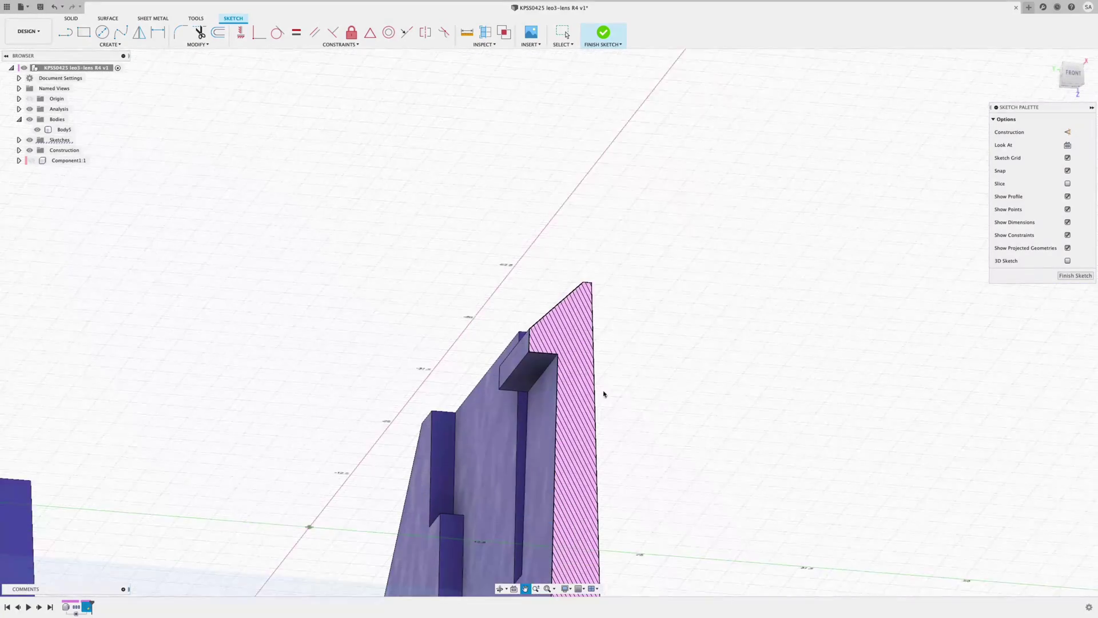
key("e")
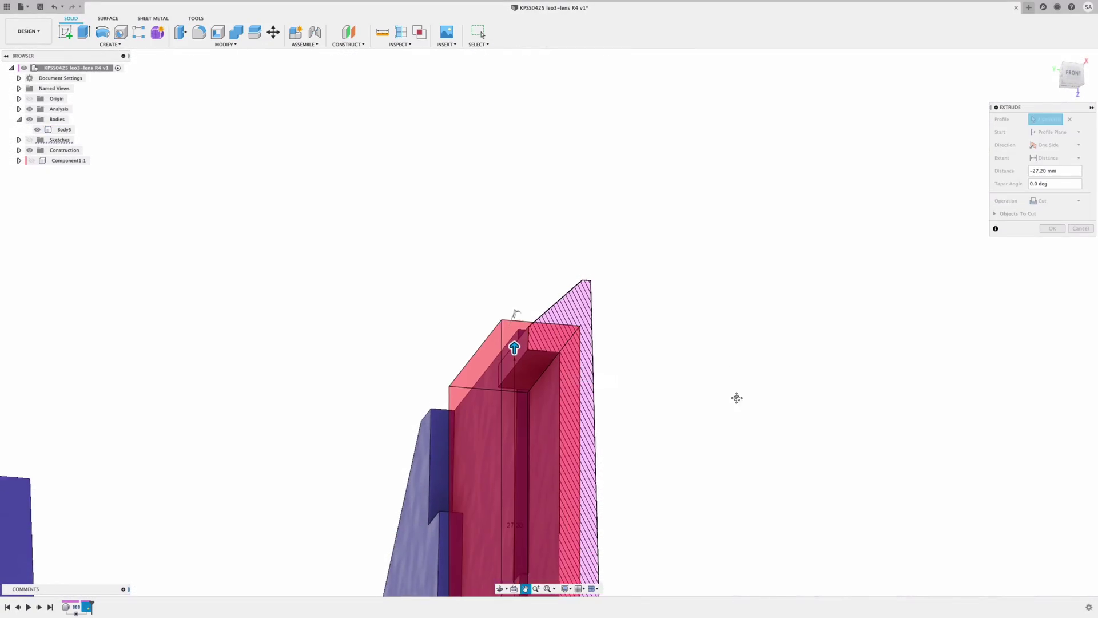
middle_click_drag(737, 397, 738, 354, "shift")
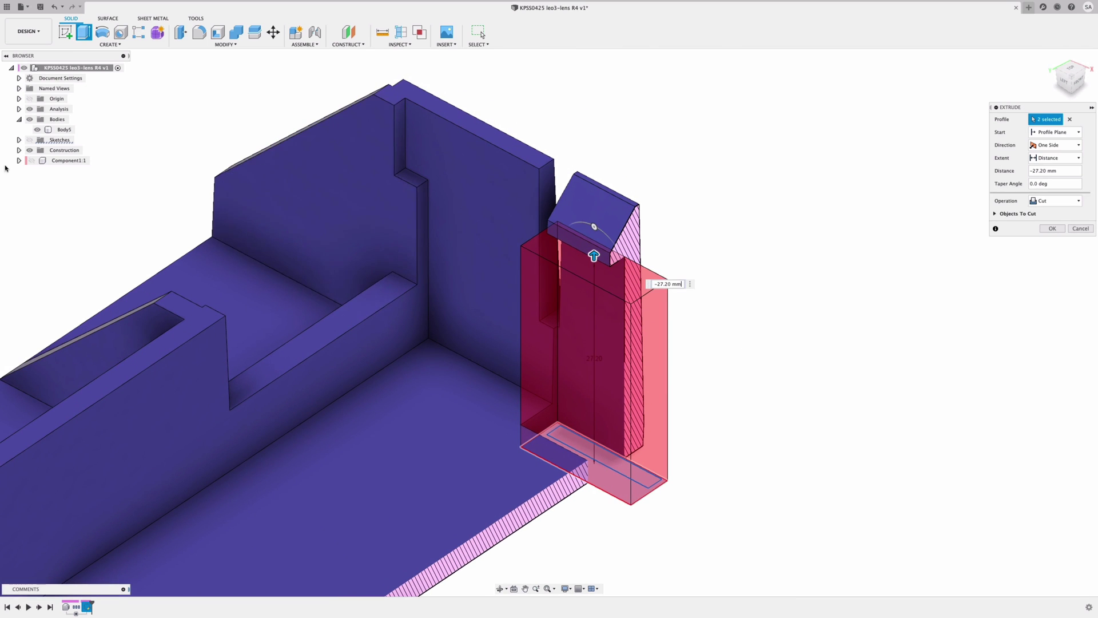
left_click(29, 109)
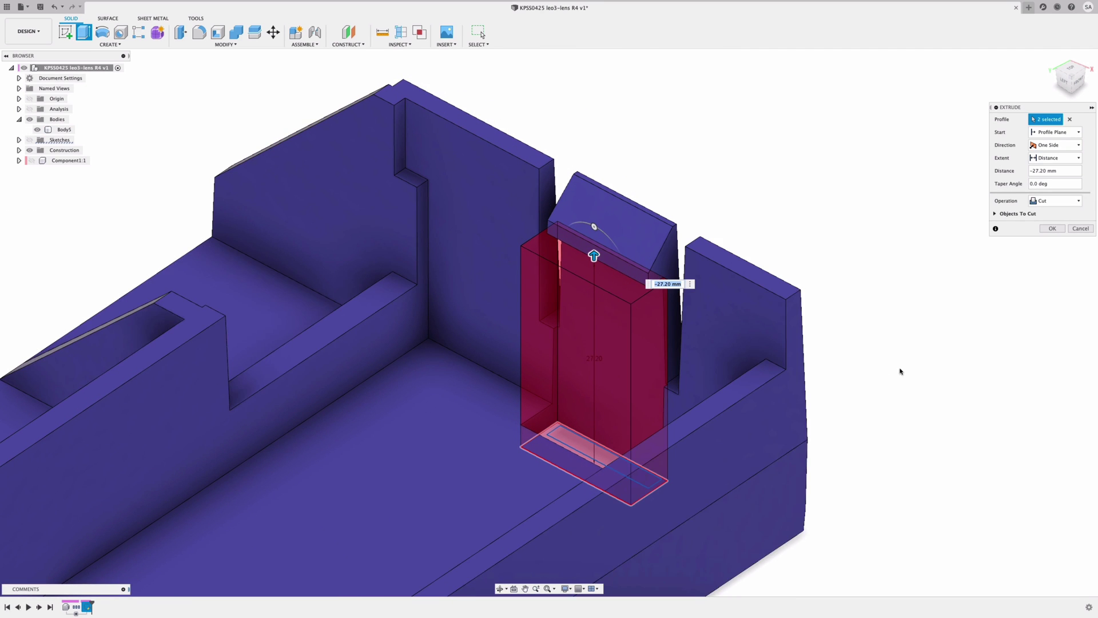
mouse_move(900, 372)
middle_mouse_down("shift")
mouse_move(884, 374)
mouse_move(890, 314)
mouse_move(922, 402)
middle_mouse_up("shift")
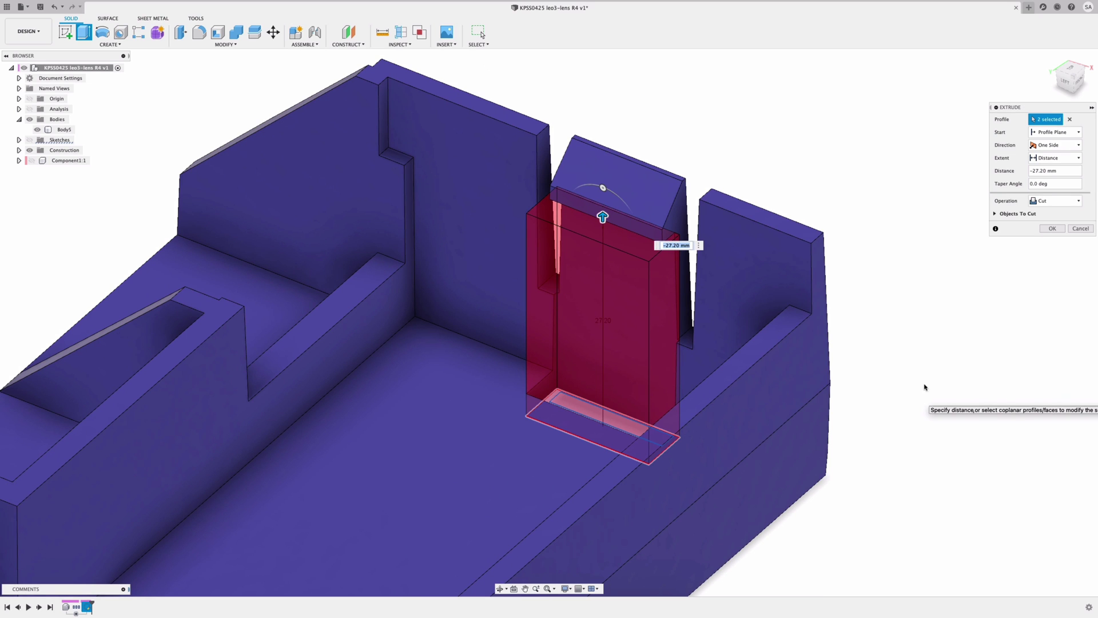
left_click(1052, 228)
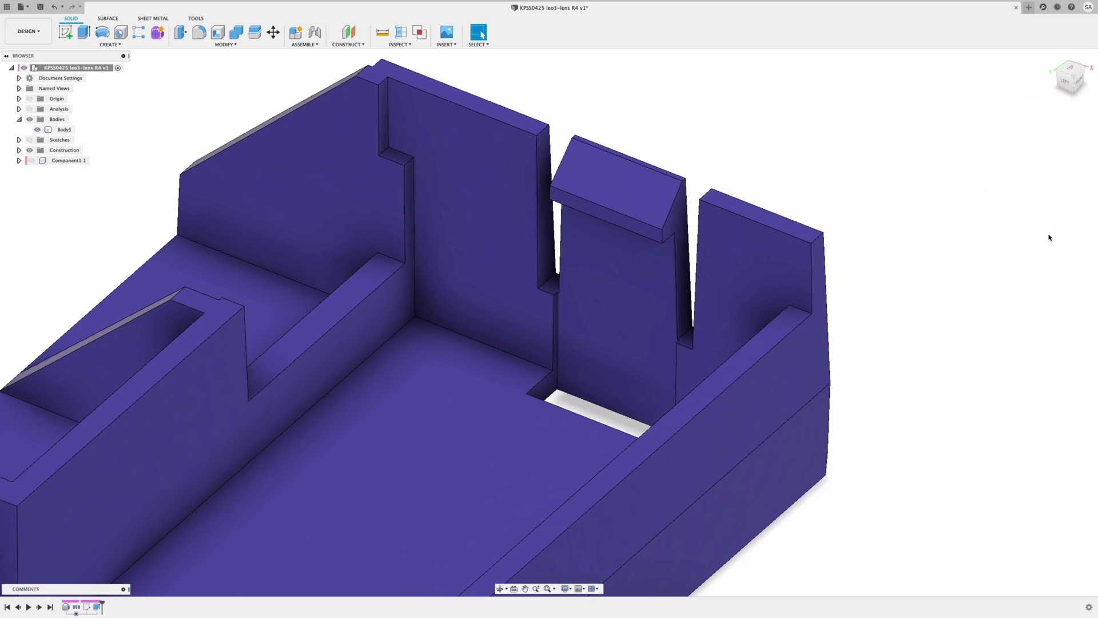
Draft the lip wall and cut-out faces at -1.5° using the floor as pull direction
mouse_move(941, 275)
middle_mouse_down("shift")
mouse_move(951, 273)
mouse_move(942, 280)
middle_mouse_up("shift")
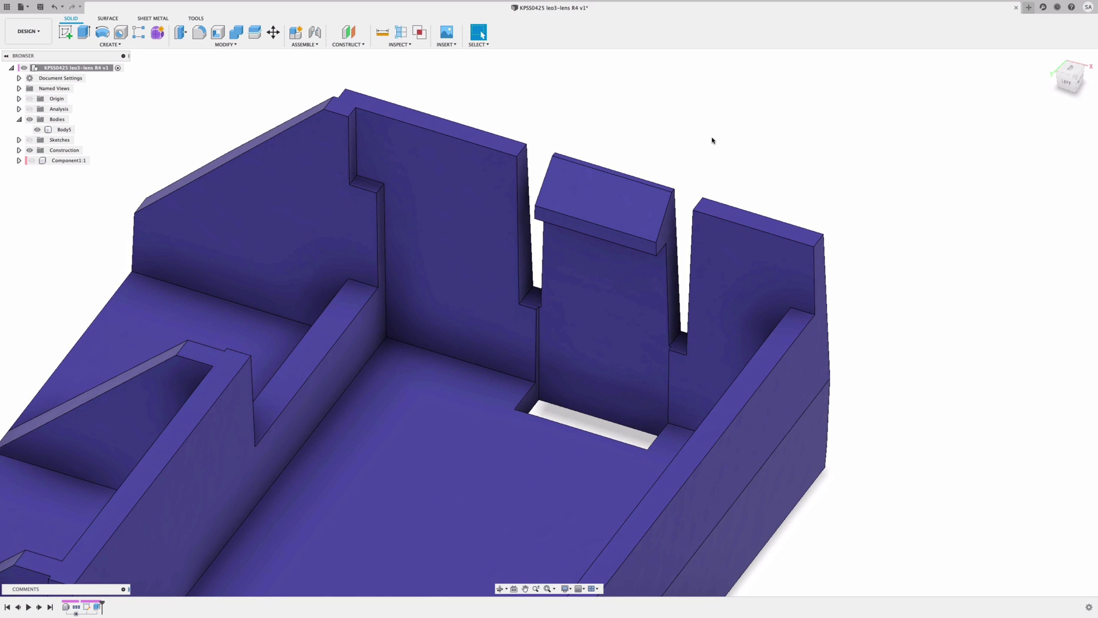
type("sdraft")
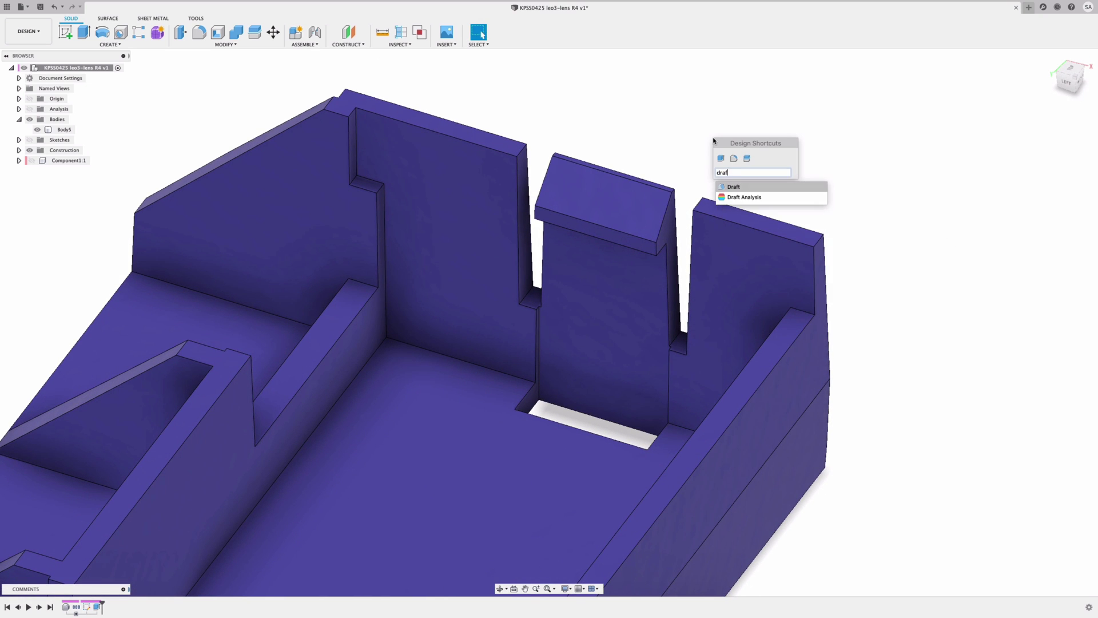
key("Return")
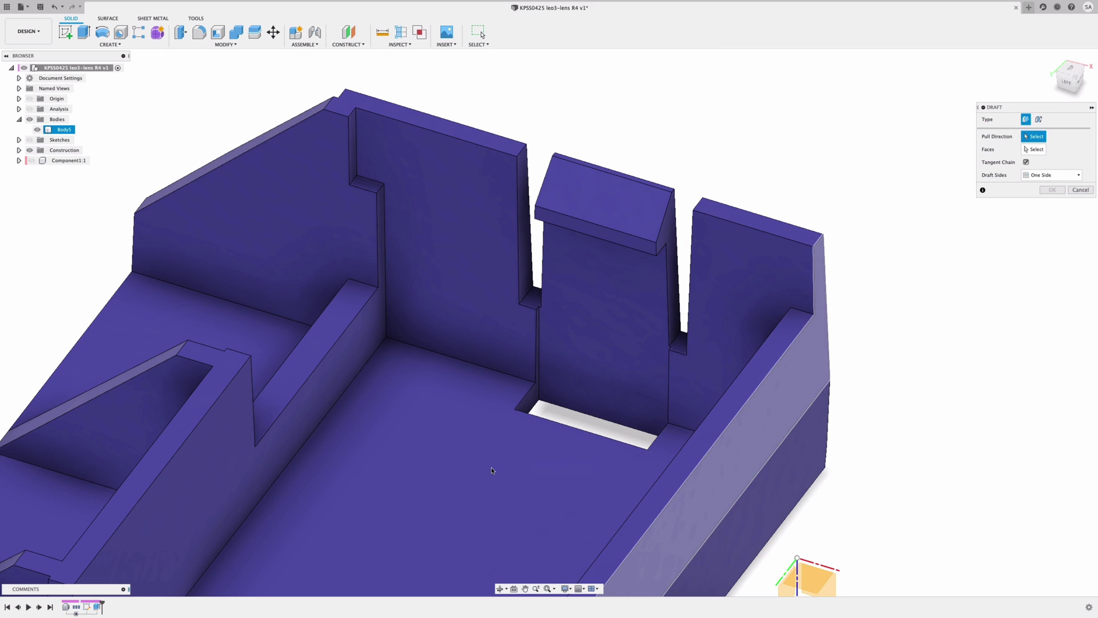
left_click(485, 436)
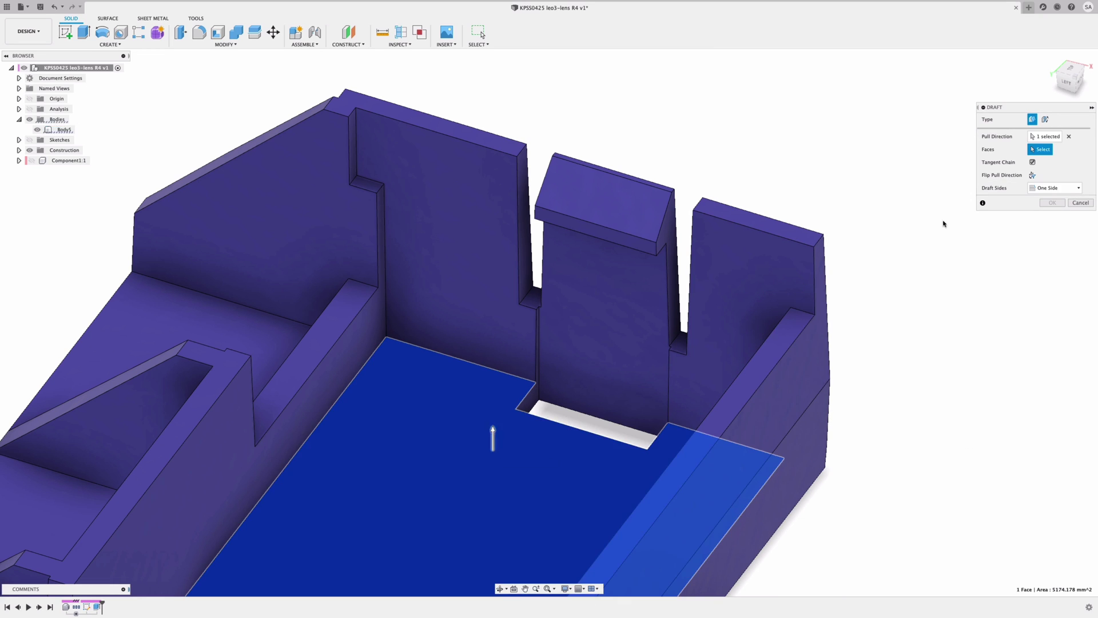
left_click(568, 395)
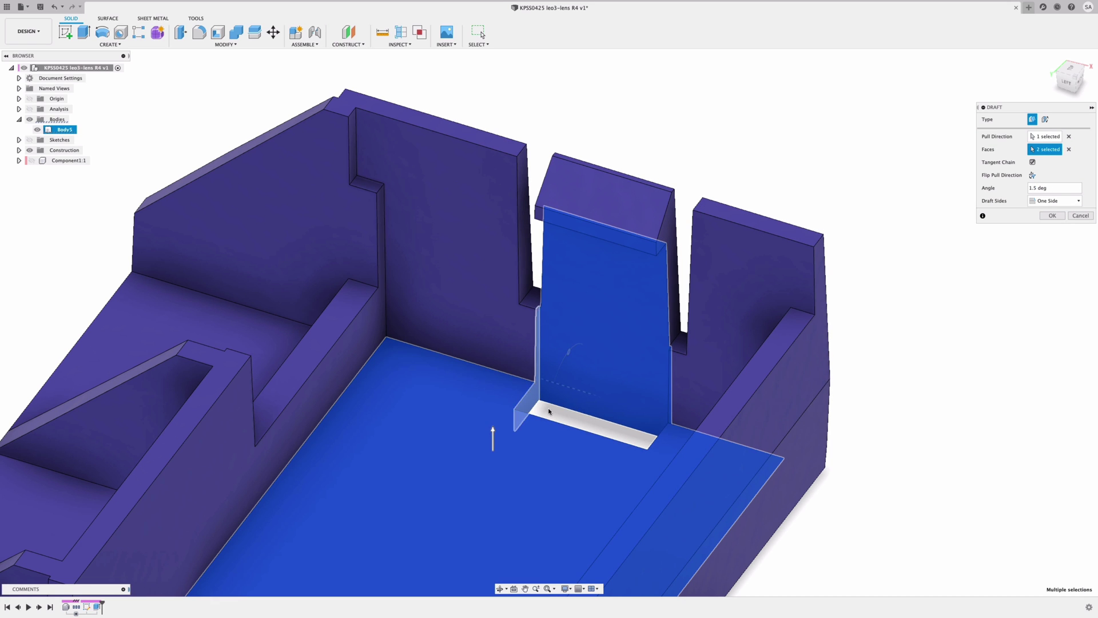
middle_click_drag(549, 411, 363, 355, "shift")
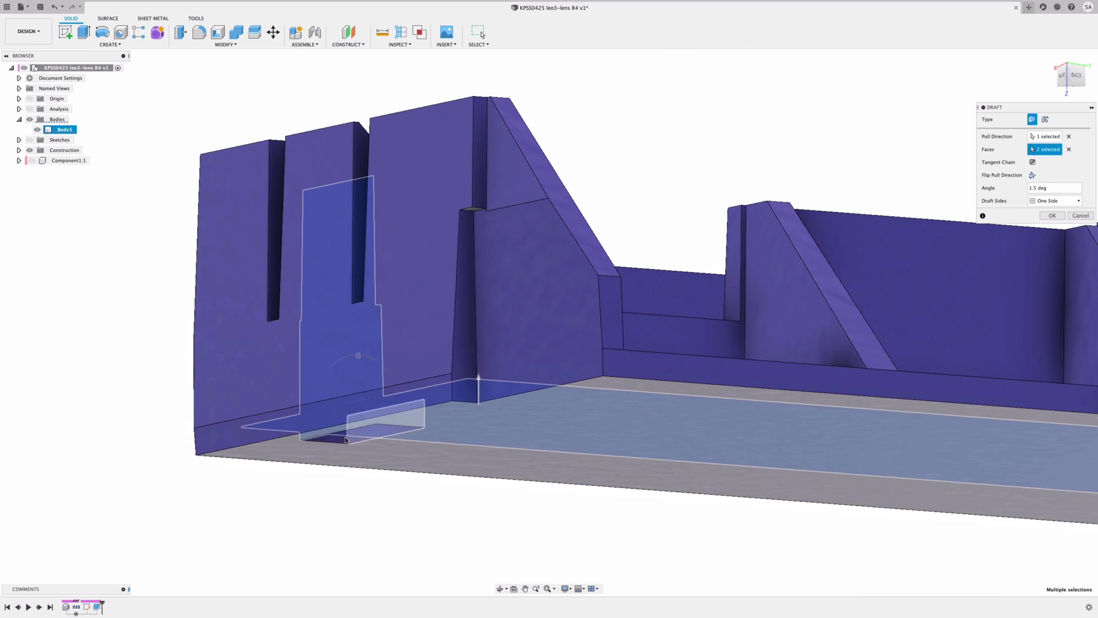
left_click(344, 439)
mouse_move(410, 529)
middle_mouse_down("shift")
mouse_move(358, 549)
mouse_move(502, 510)
mouse_move(408, 510)
mouse_move(430, 519)
middle_mouse_up("shift")
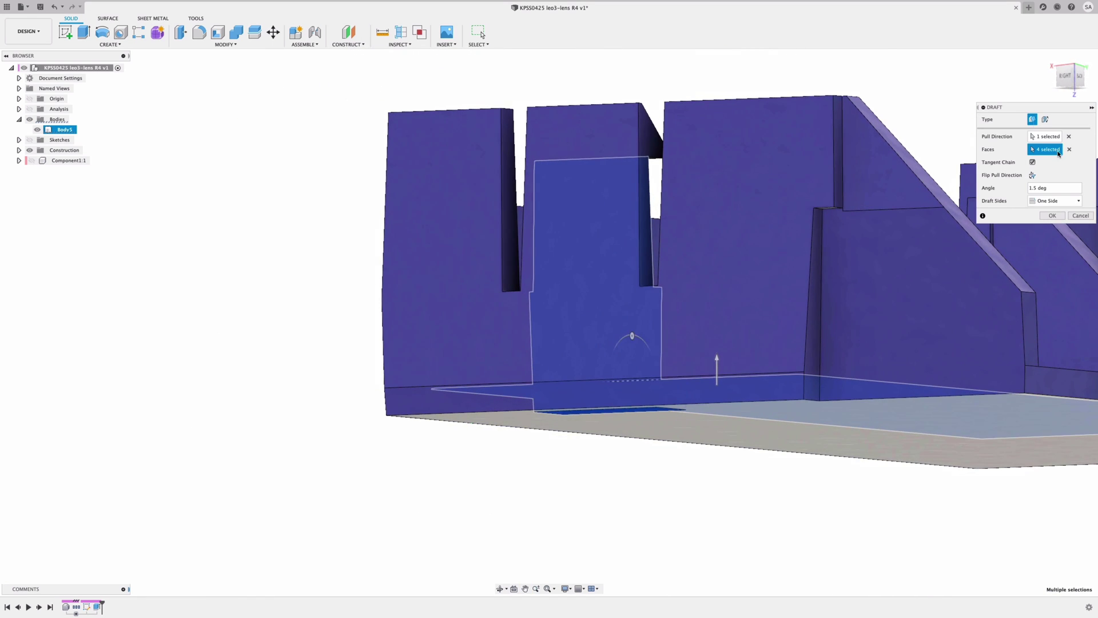
left_click(1065, 76)
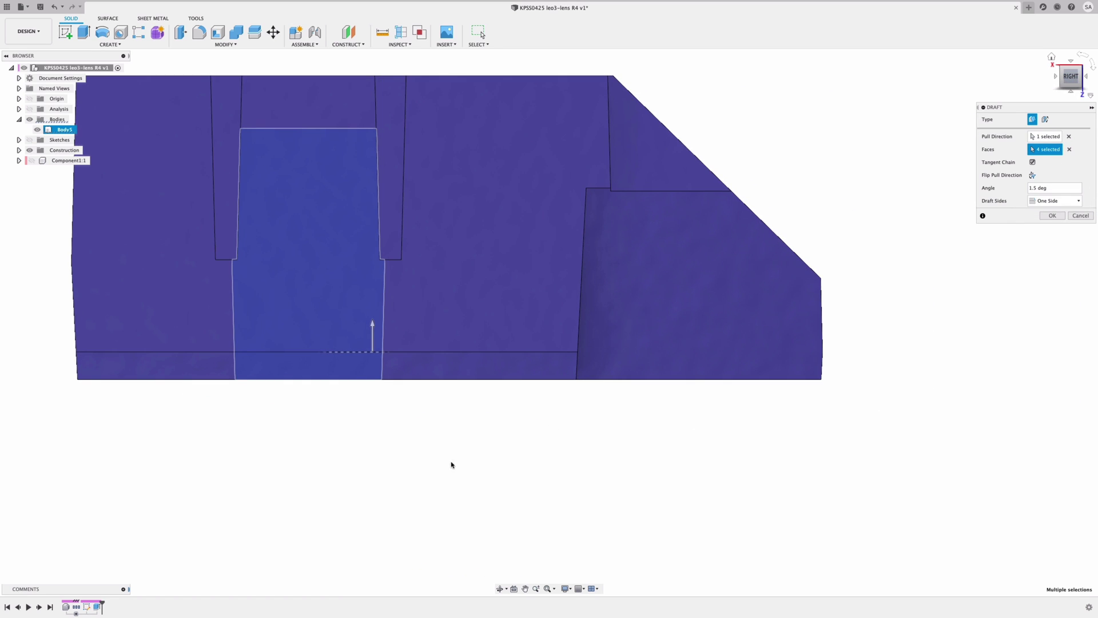
middle_click_drag(451, 463, 571, 511)
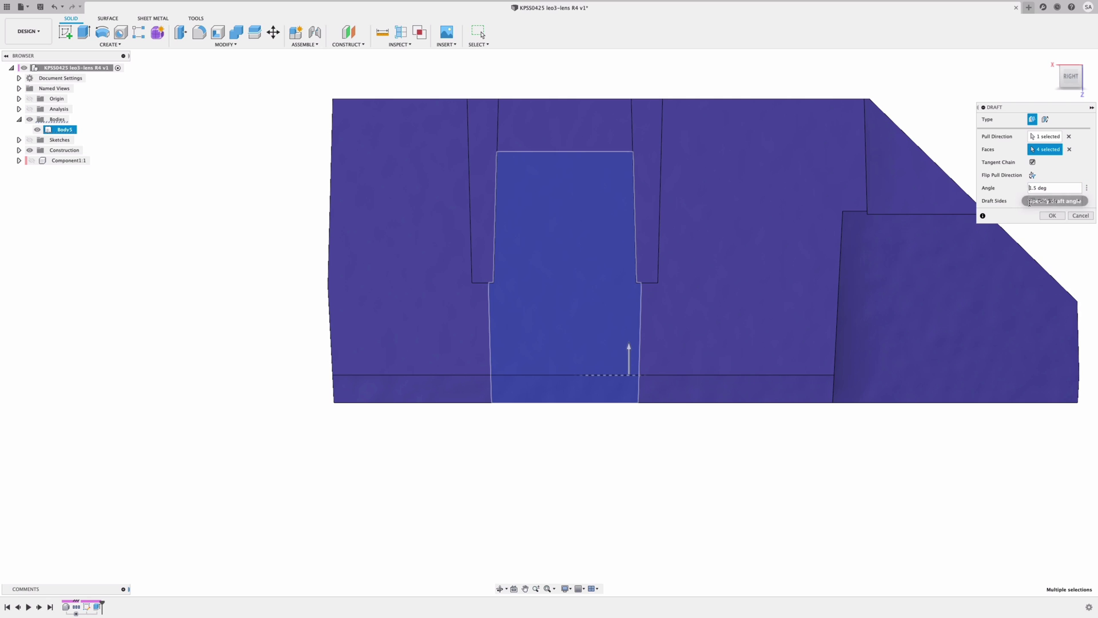
middle_click_drag(633, 495, 646, 531, "shift")
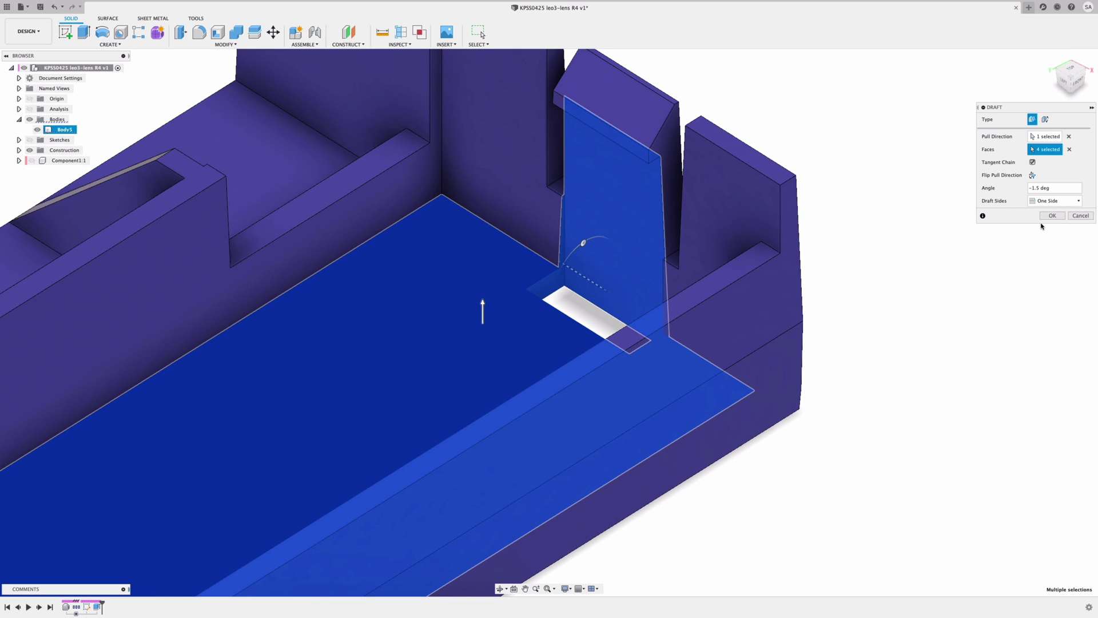
key("Return")
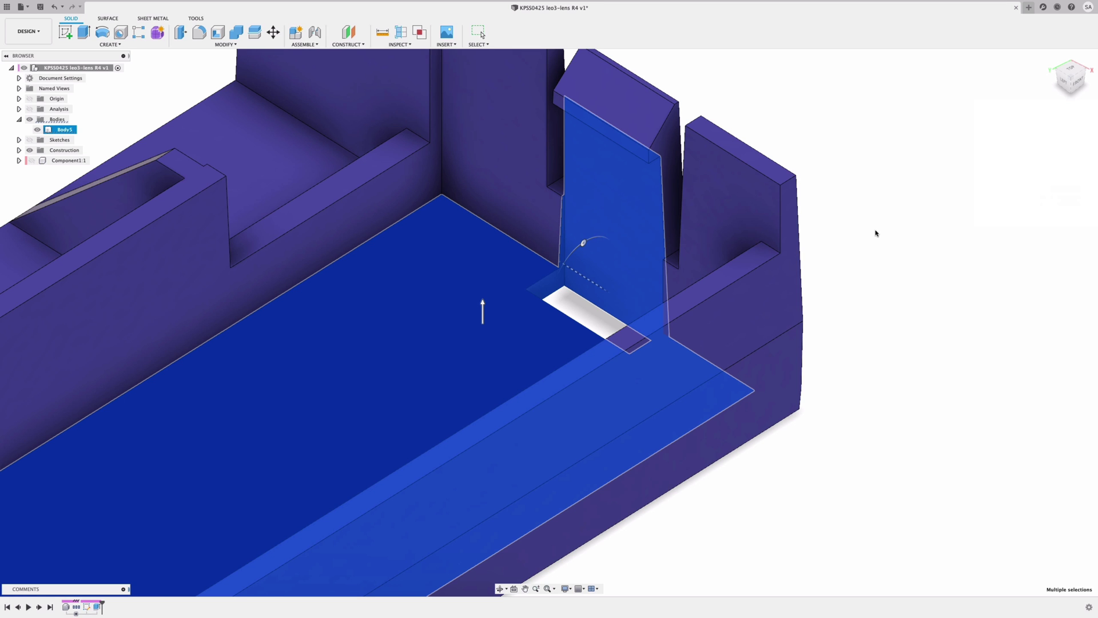
Turn the section analysis back on, view the cross-section from the front, and select Body5
middle_click_drag(833, 183, 912, 238, "shift")
left_click(29, 109)
middle_click_drag(852, 260, 821, 228, "shift")
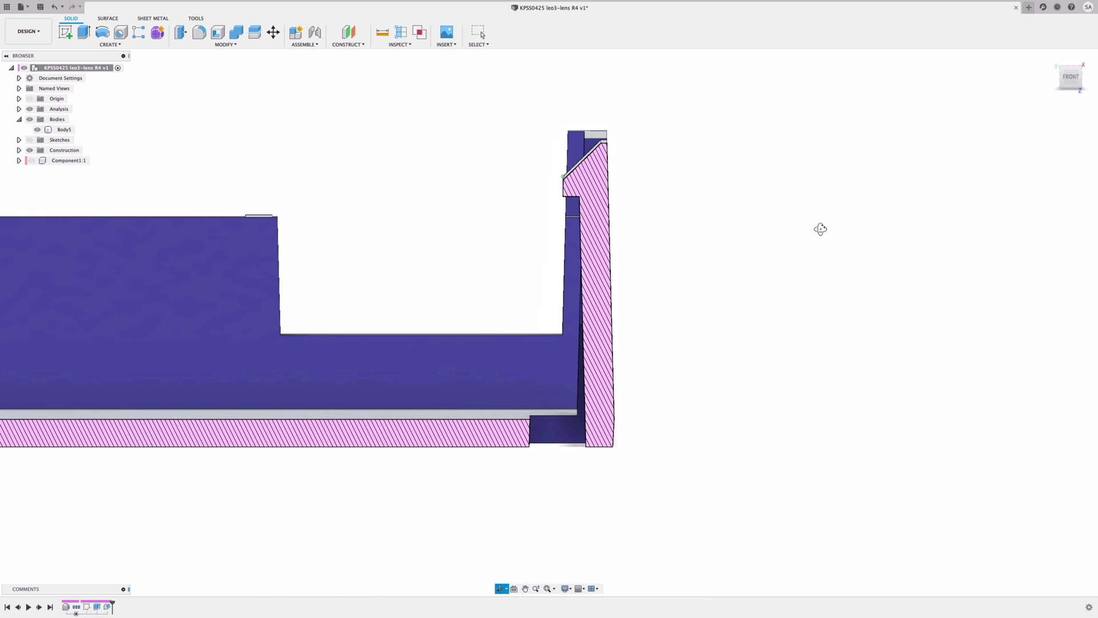
left_click(579, 195)
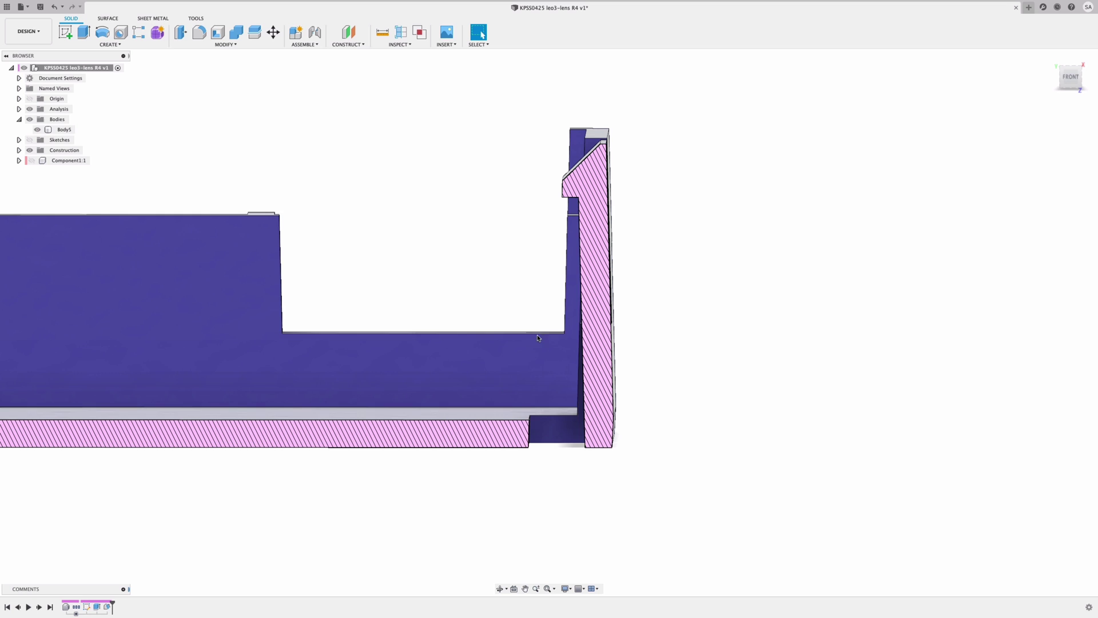